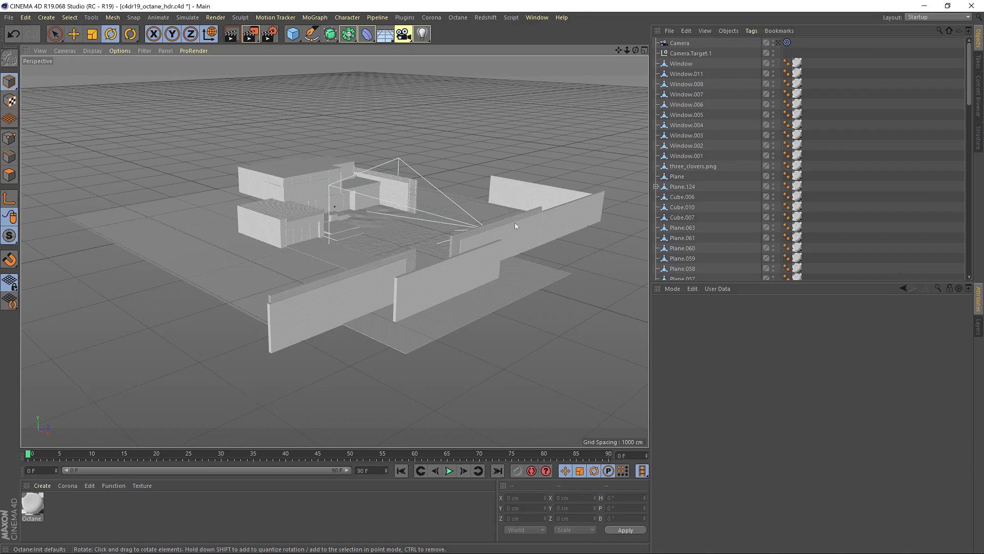
View through the scene camera and add a Sky object to the scene.
click(66, 50)
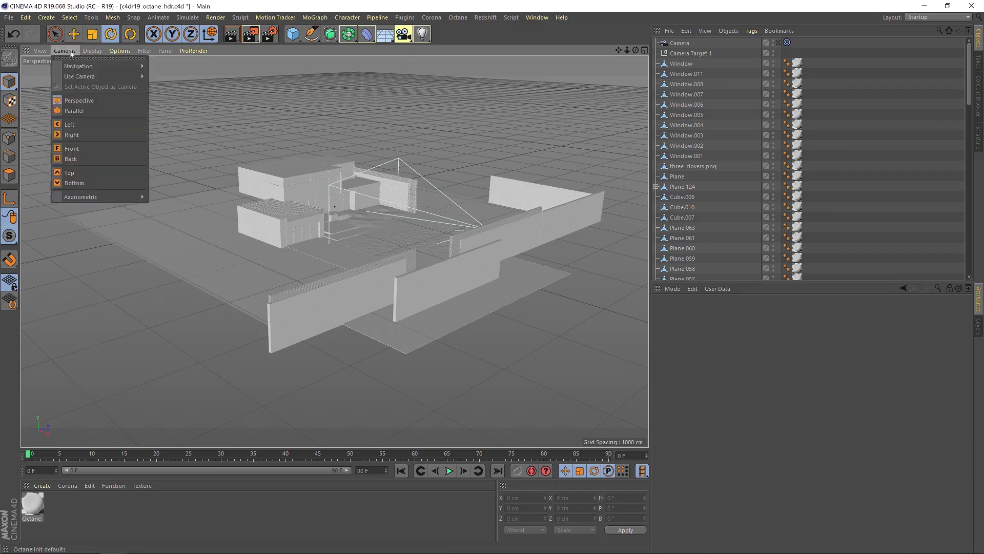
mouse_move(108, 79)
click(166, 80)
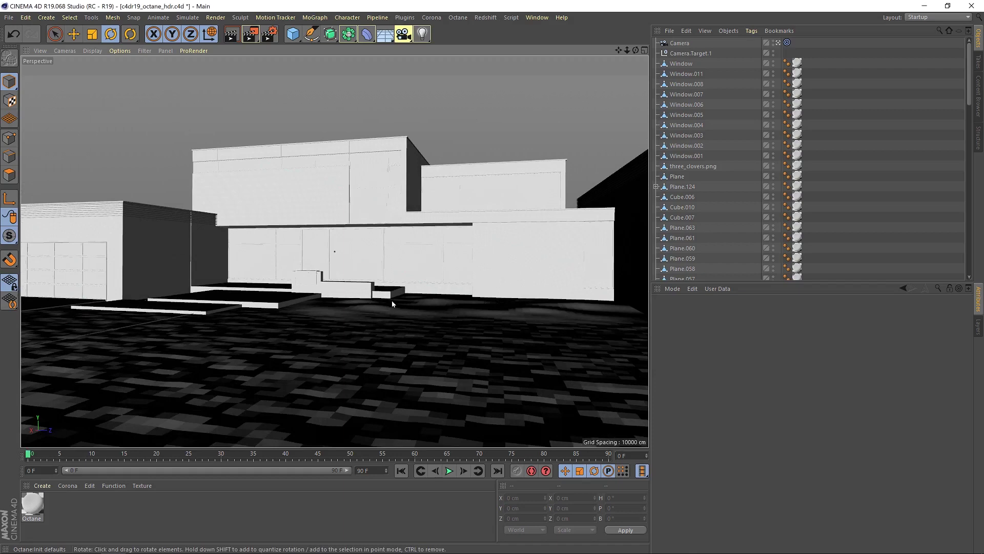
click(385, 33)
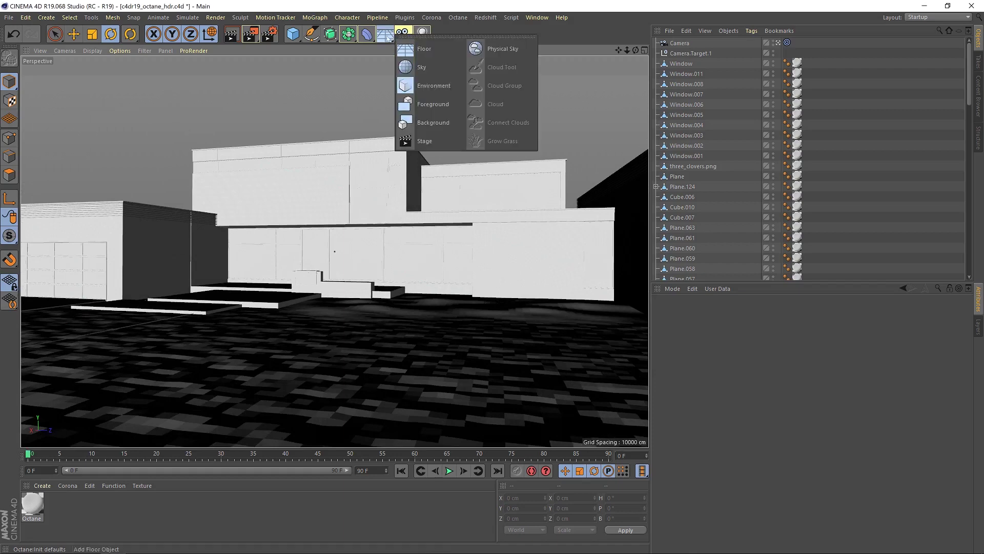
click(430, 68)
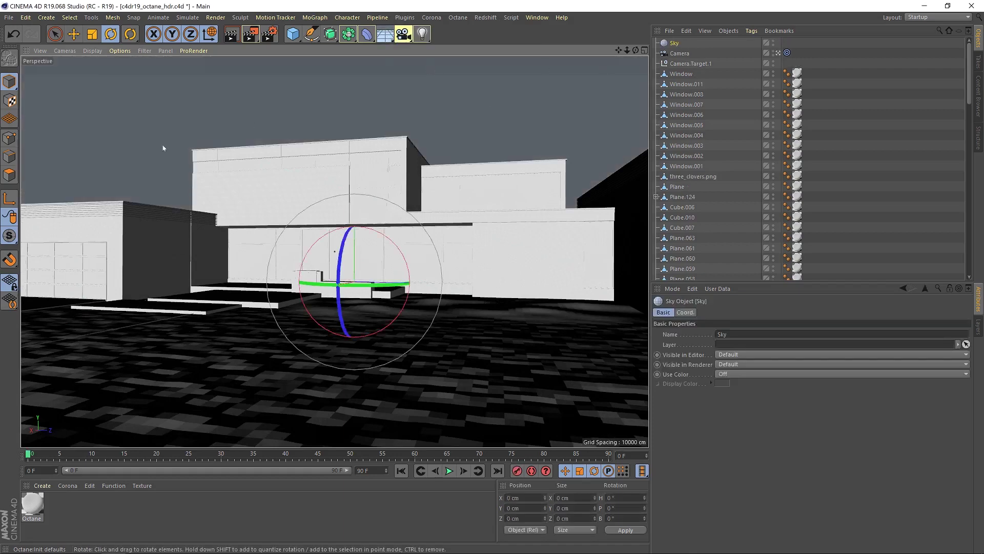
Attach an Octane Environment Tag to the Sky and set its Texture to ImageTexture.
ctrl+click(712, 44)
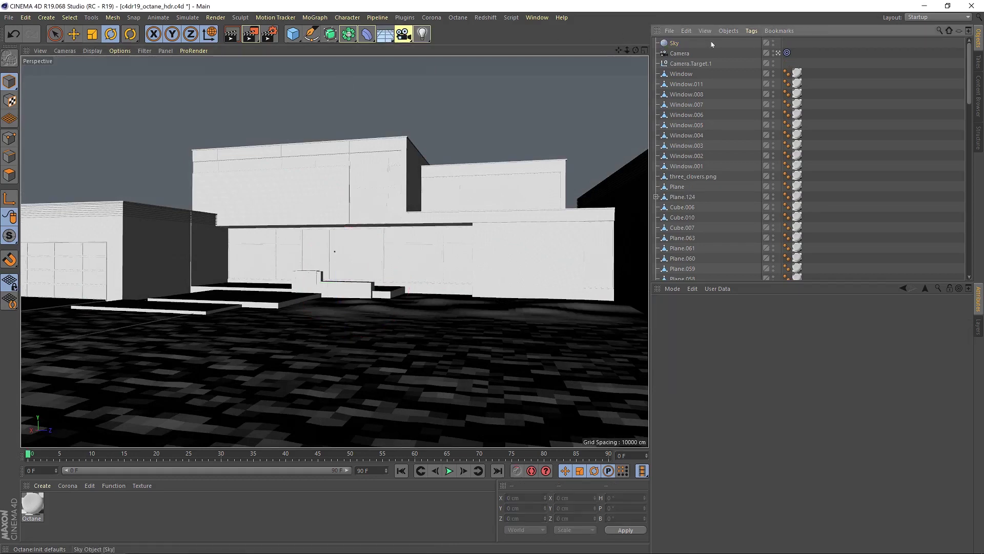
click(677, 43)
right_click(690, 43)
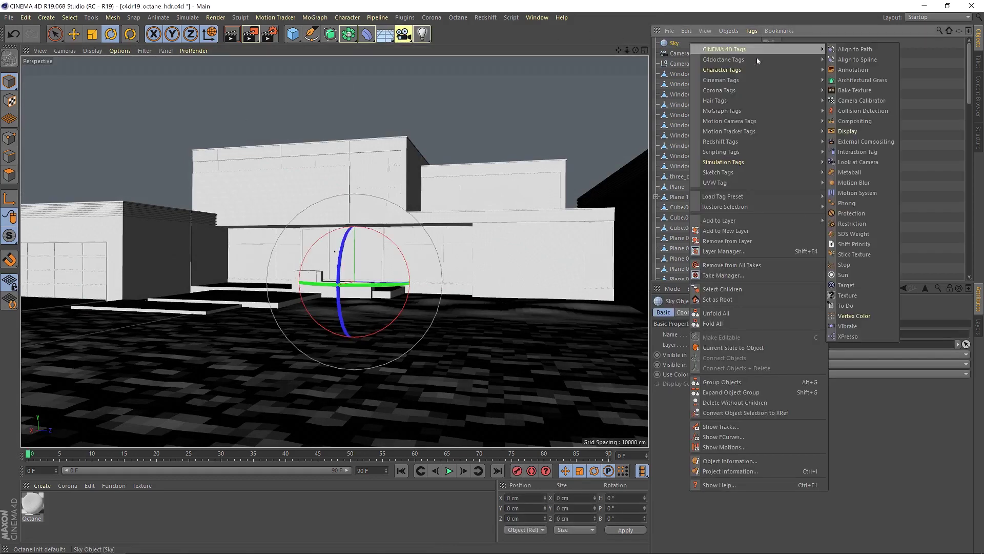
mouse_move(737, 61)
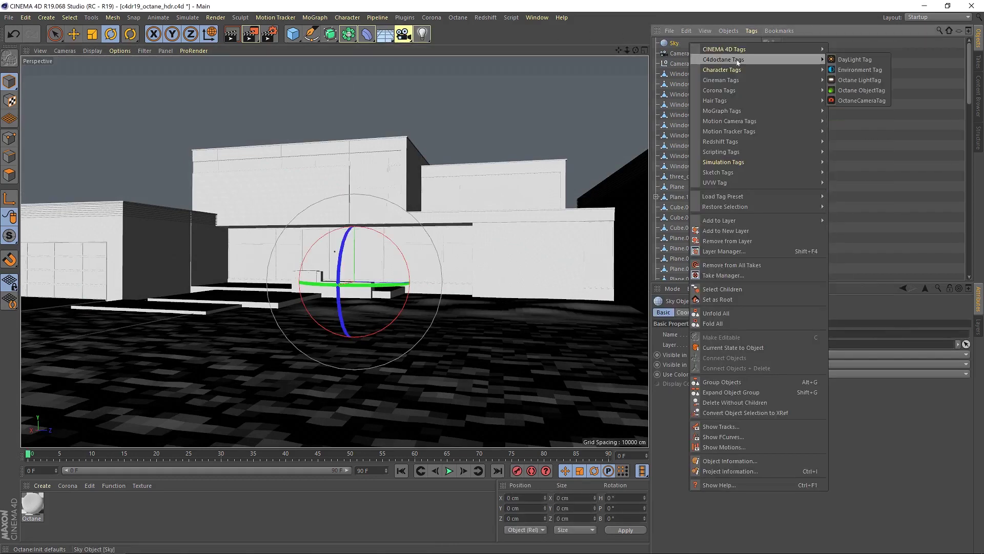
click(862, 70)
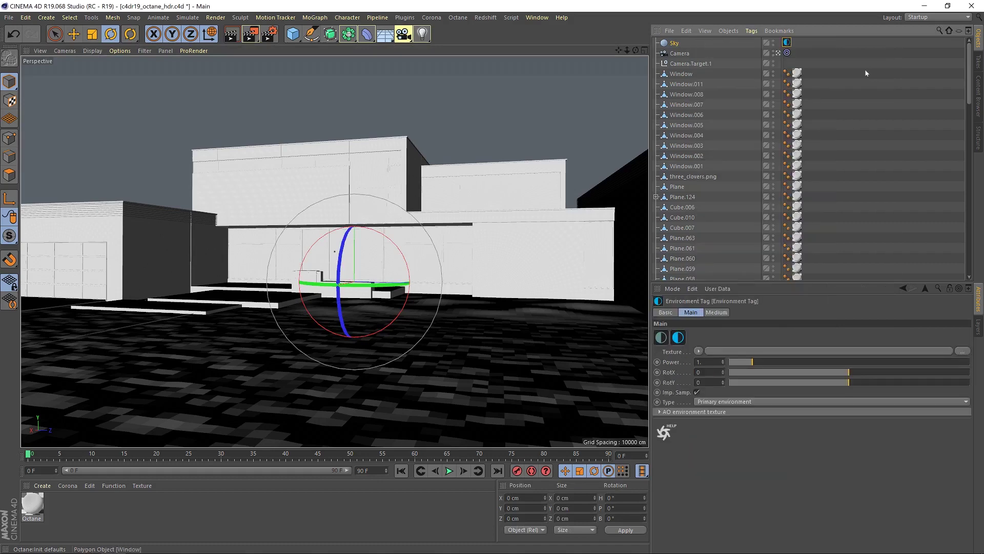
click(679, 338)
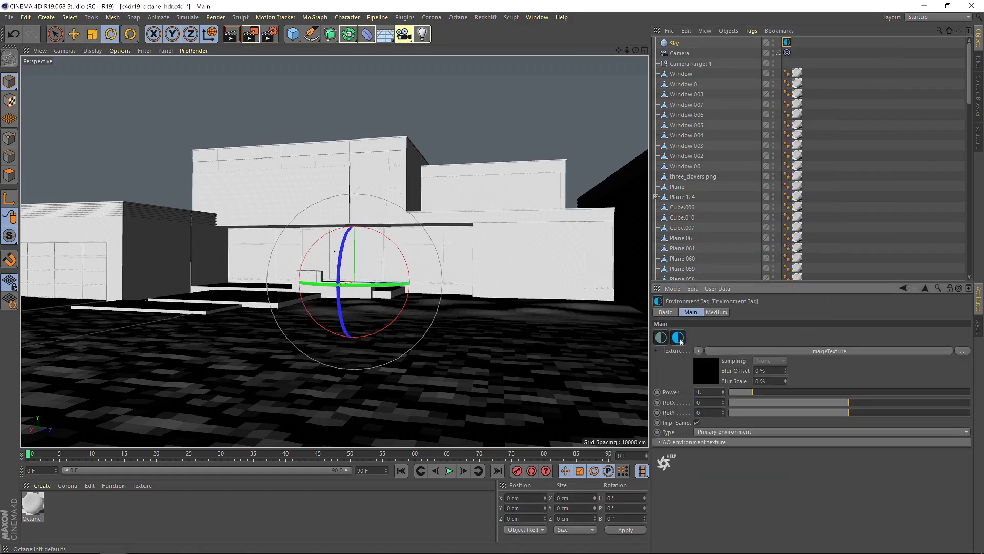
click(818, 352)
Load the riverwalk HDR_16K.exr into the ImageTexture, leaving it at its original location.
click(954, 334)
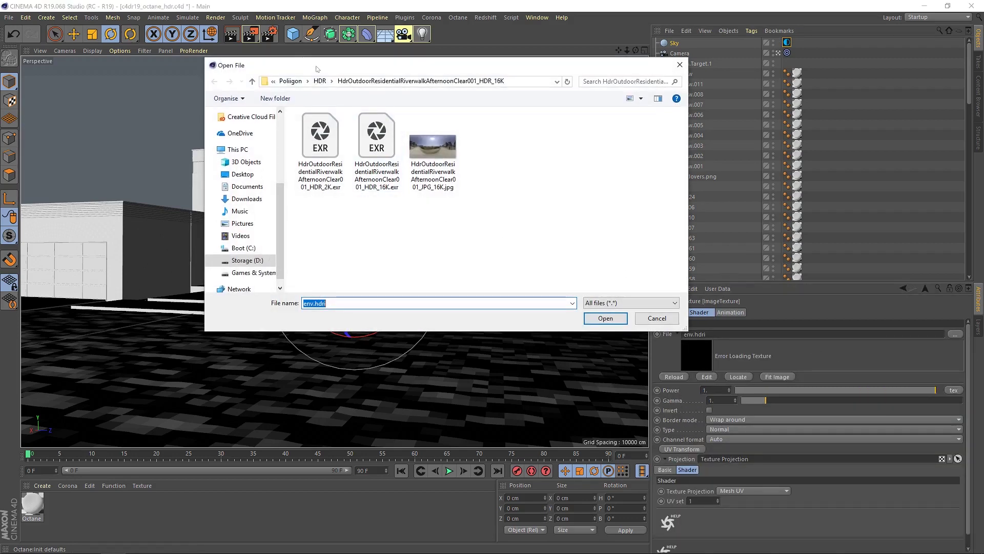
drag(318, 67, 212, 94)
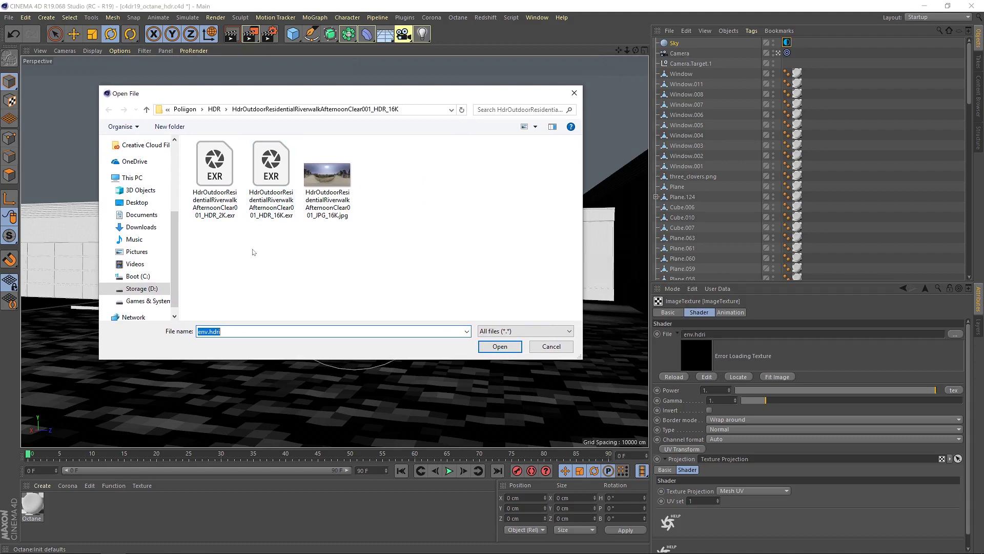
click(272, 204)
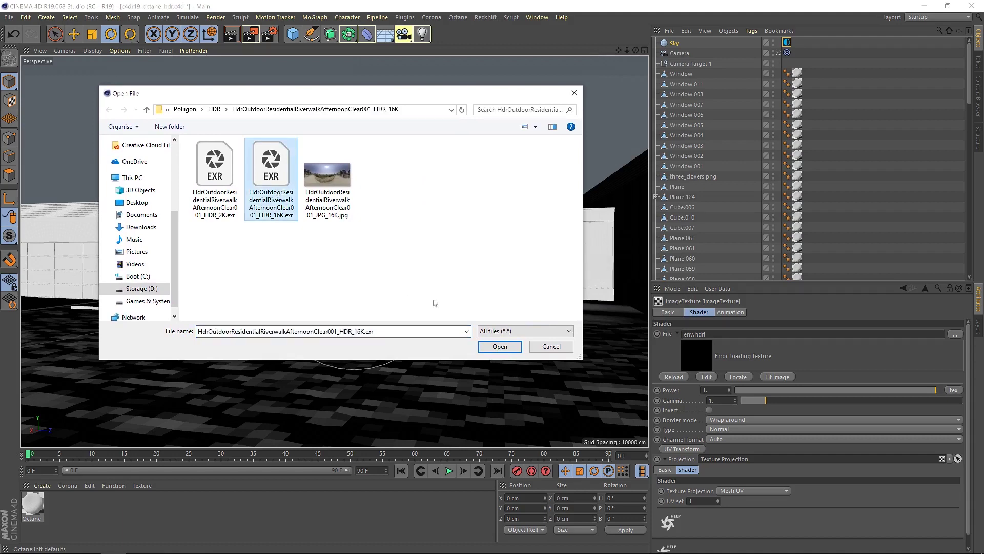
click(519, 344)
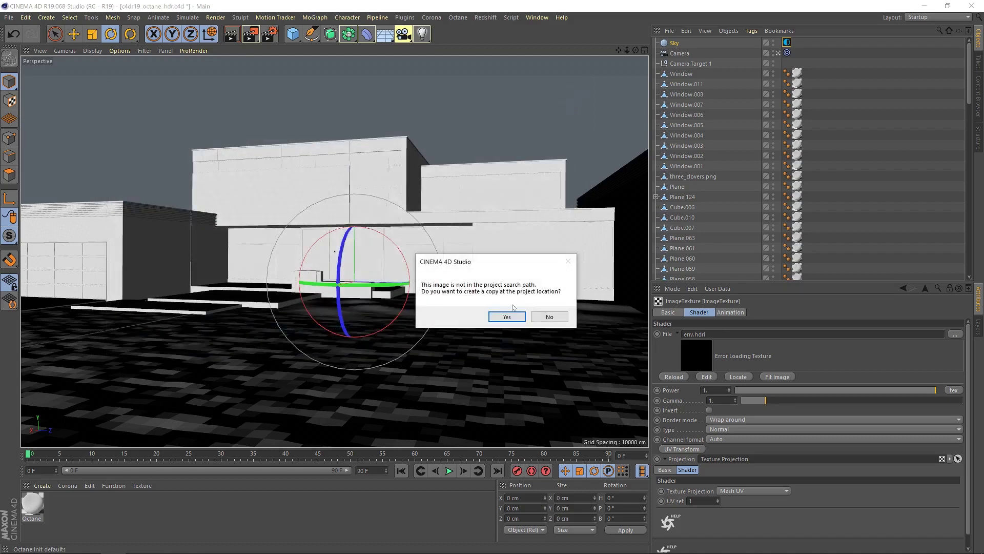
click(548, 317)
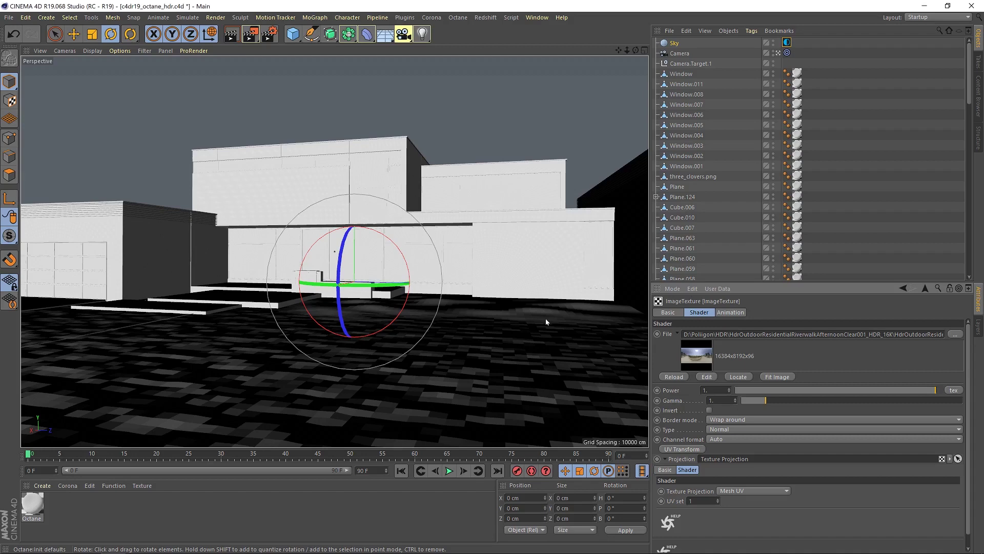
Open the Octane Live Viewer and send the scene to start rendering.
click(458, 17)
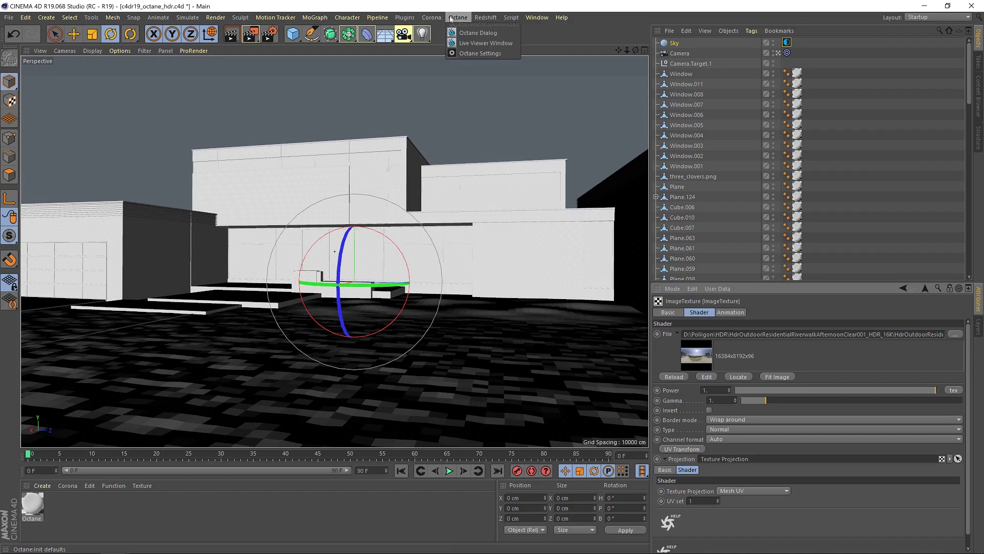
click(488, 44)
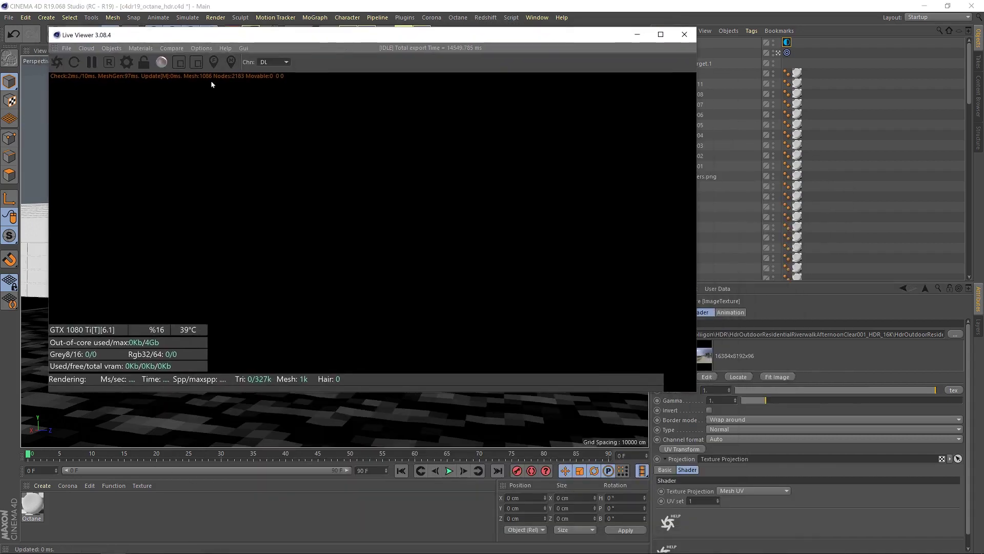
click(57, 62)
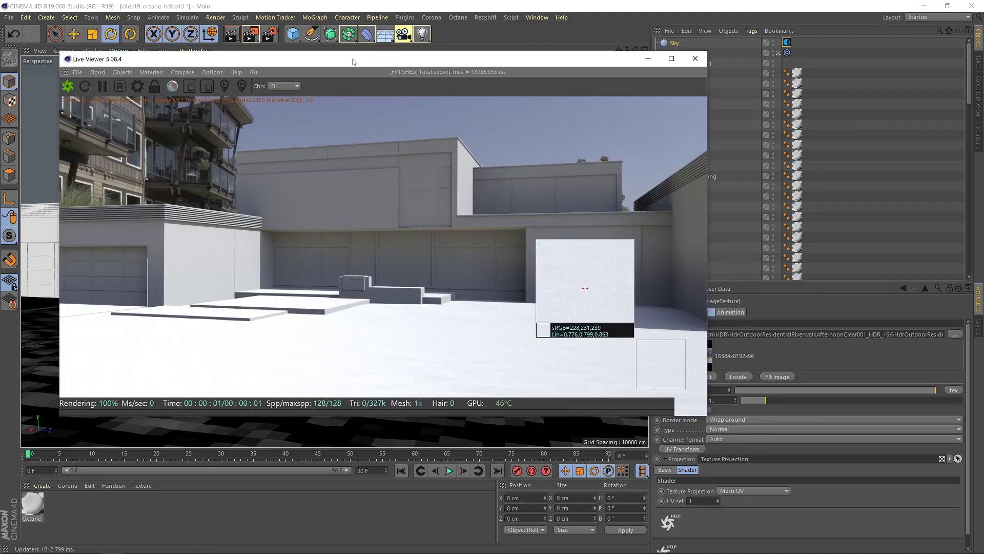
Rotate the Sky object's heading to about 195° to change the lighting direction.
drag(353, 61, 630, 233)
click(317, 283)
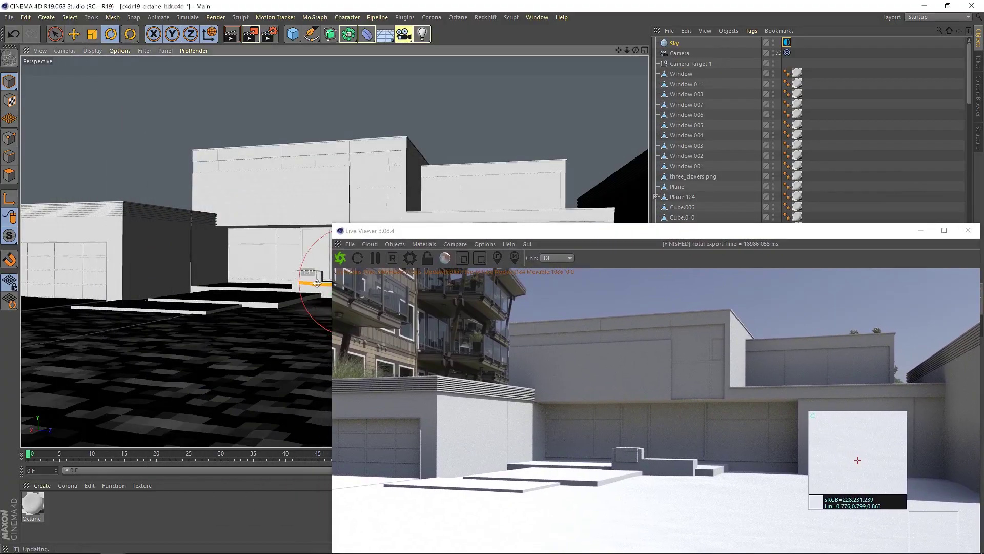
drag(317, 283, 557, 324)
drag(556, 230, 328, 52)
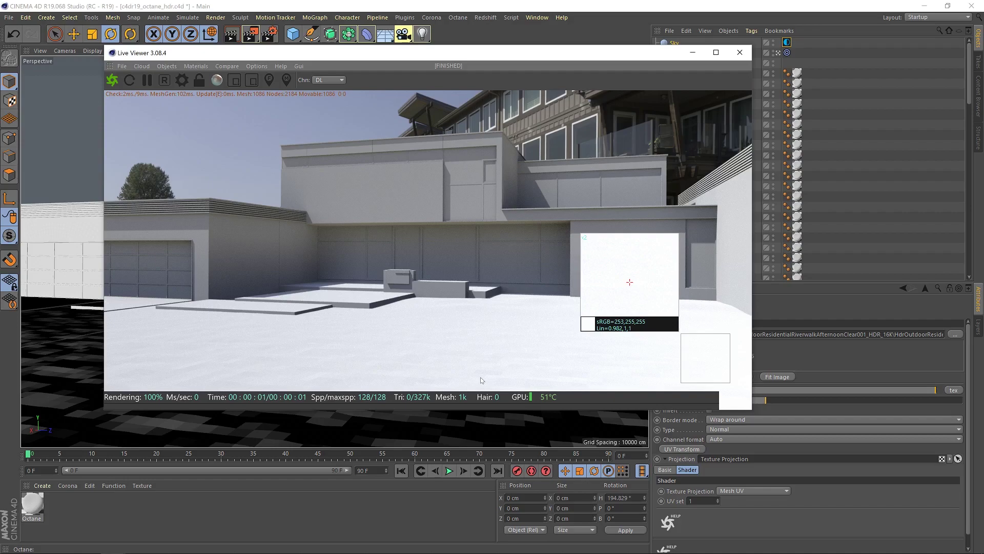
Move the Live Viewer to the upper left, make it smaller, and browse for a new sky image.
drag(626, 57, 548, 37)
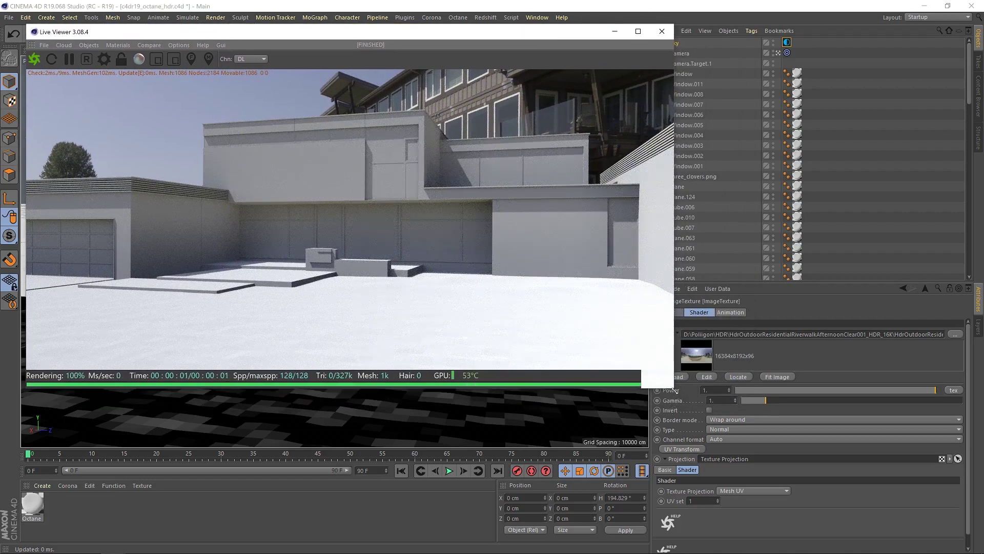
drag(671, 388, 464, 350)
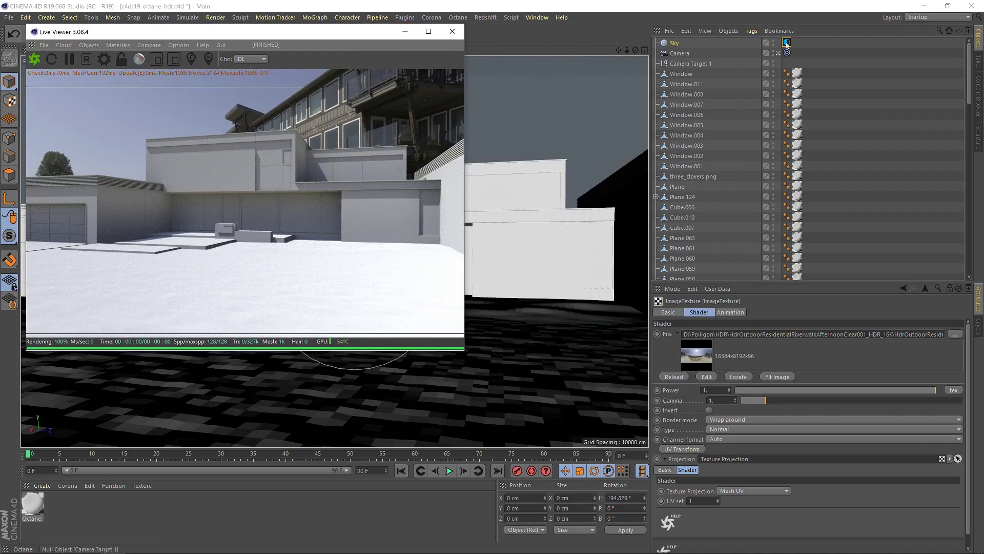
click(696, 355)
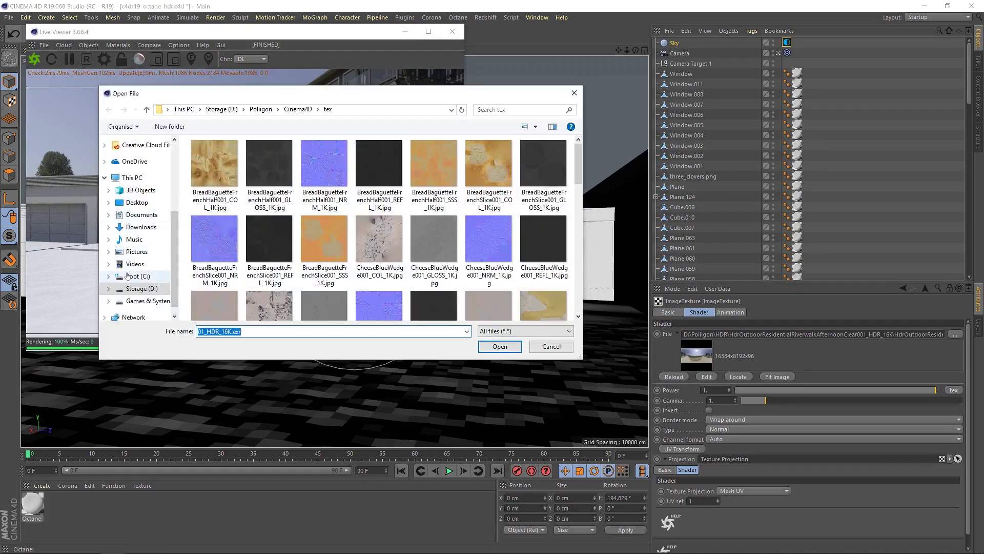
From D:\Poliigon\HDR's riverwalk folder, load HDR_2K.exr, keeping it at its original location.
click(141, 288)
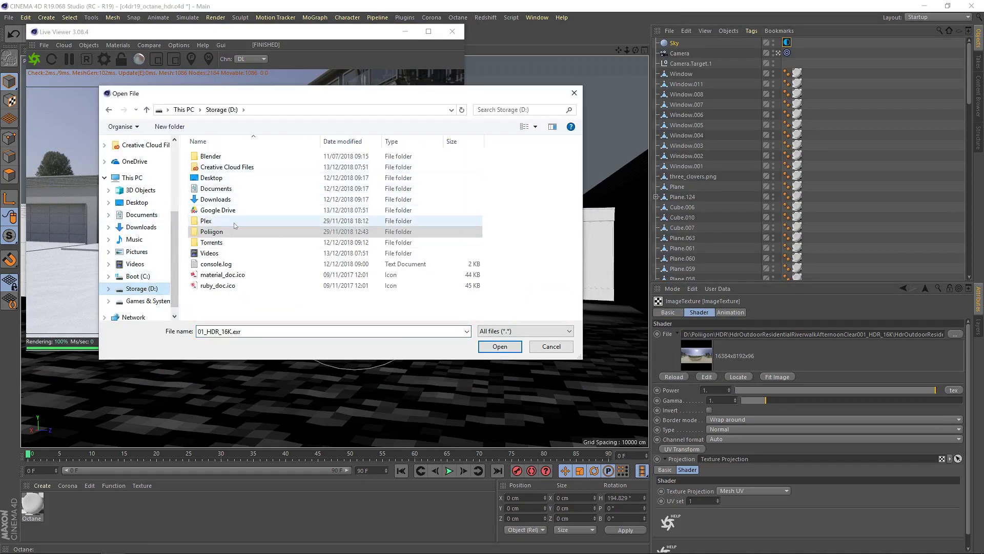
double_click(229, 232)
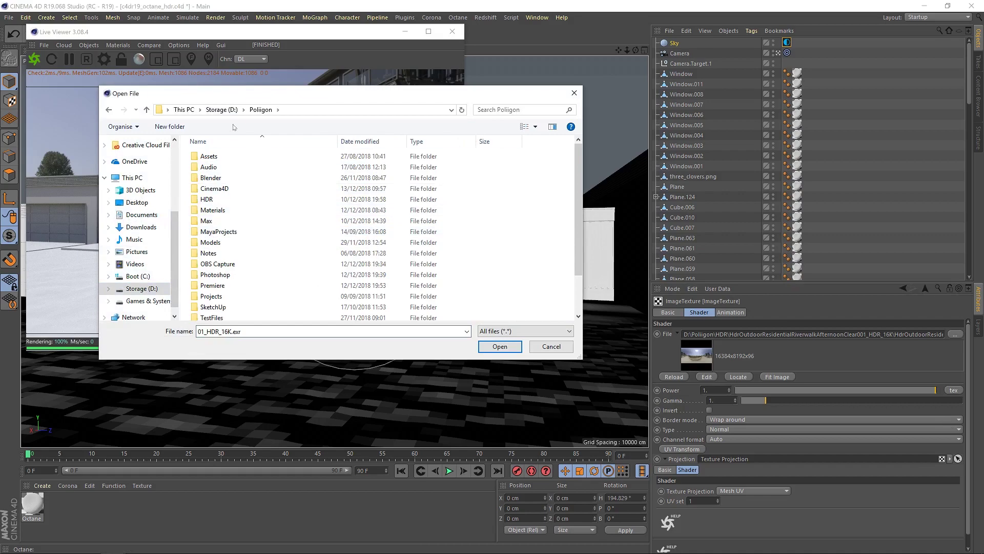
double_click(218, 201)
double_click(259, 163)
click(231, 178)
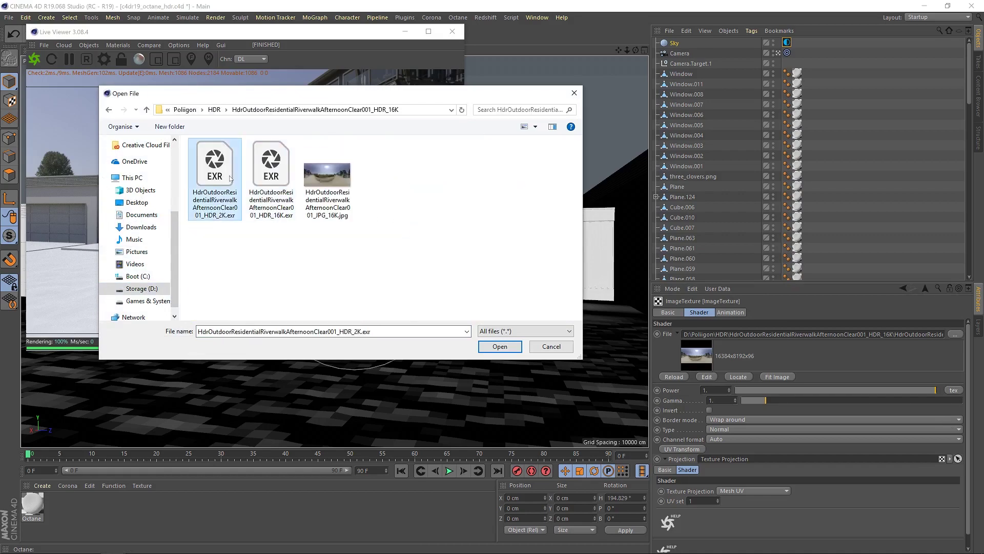
double_click(230, 178)
click(544, 316)
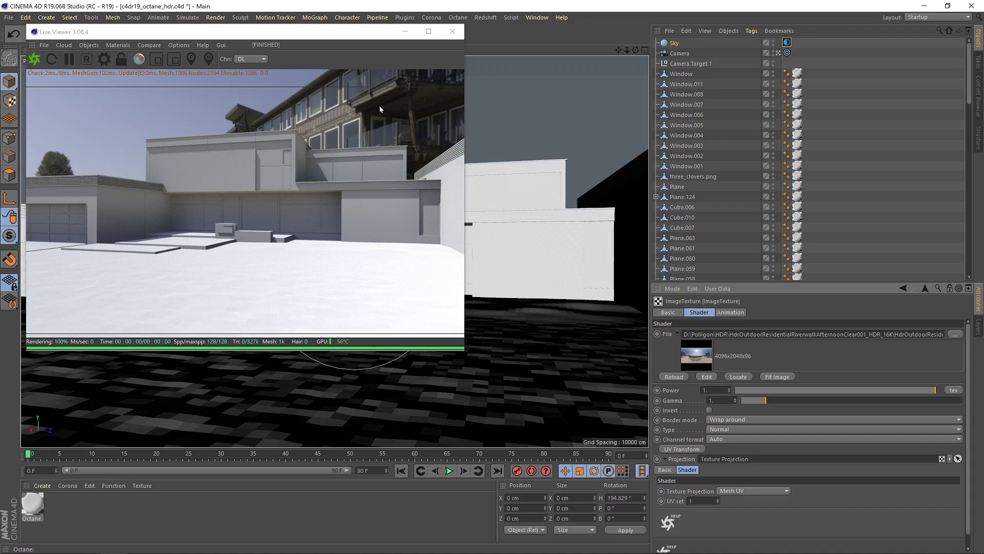
drag(361, 33, 416, 149)
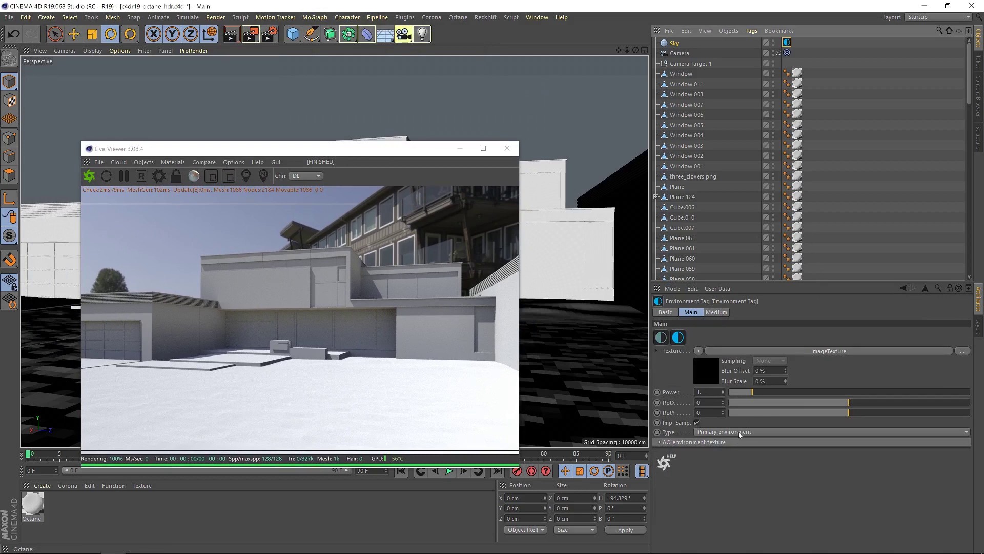
Add a second Sky object (Sky.1) carrying an Octane Environment Tag.
drag(430, 149, 377, 148)
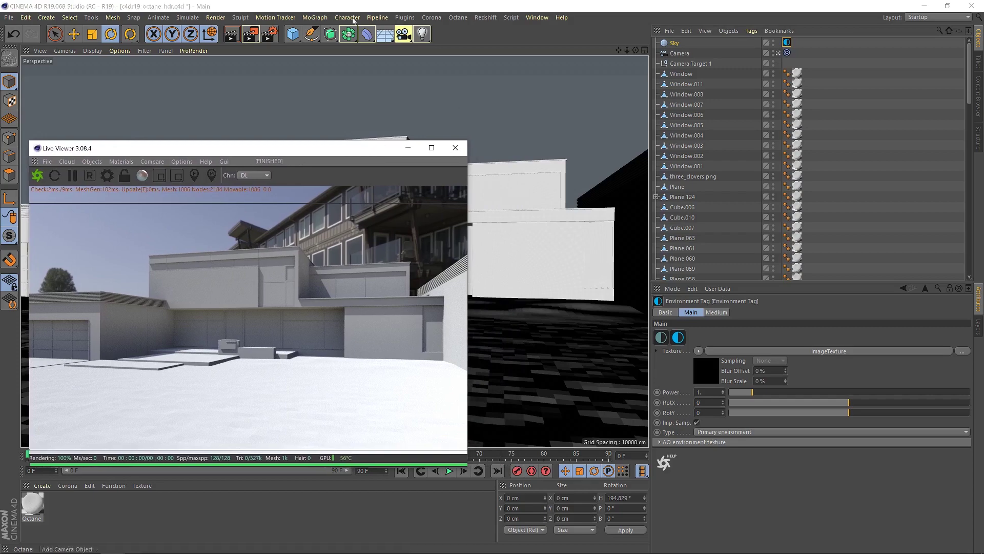
click(377, 18)
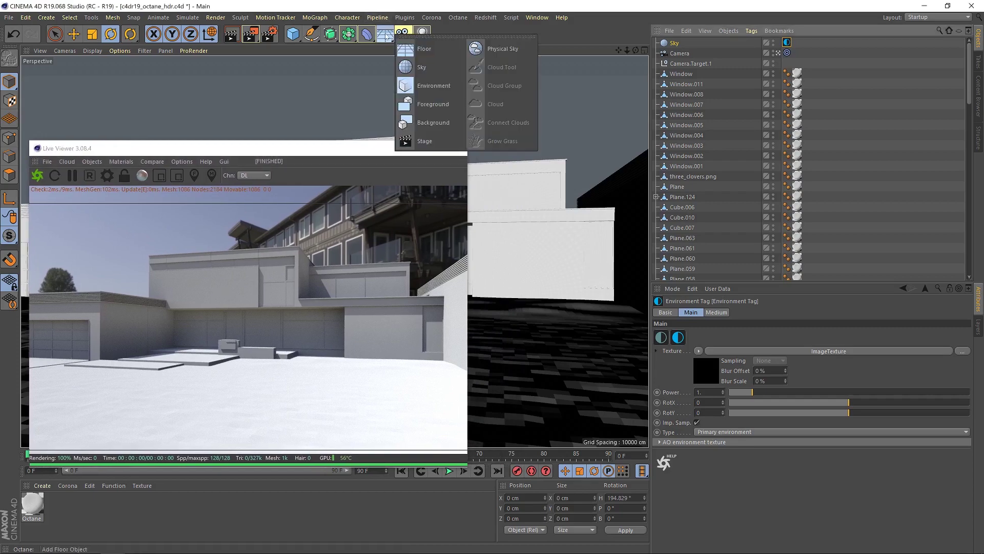
click(442, 69)
right_click(677, 43)
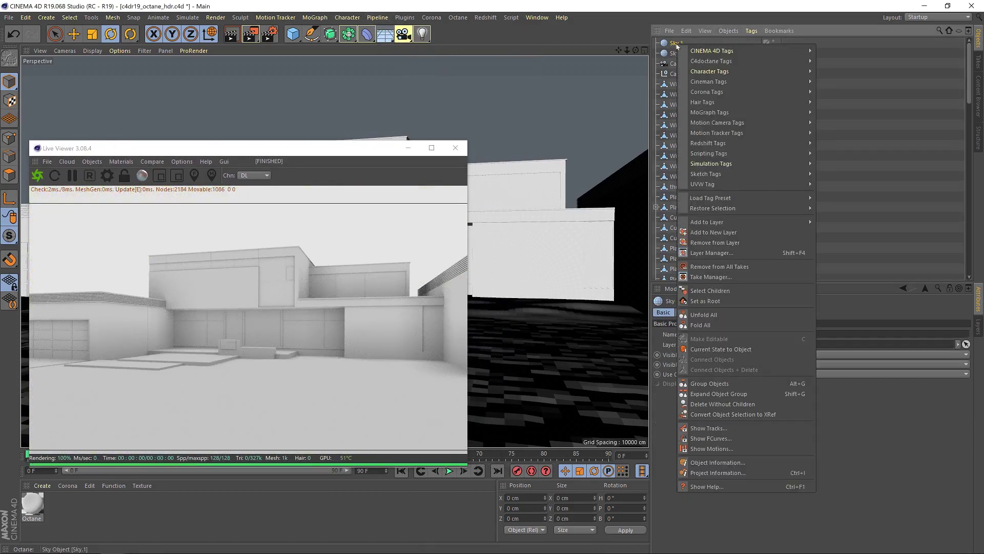
mouse_move(726, 61)
click(848, 71)
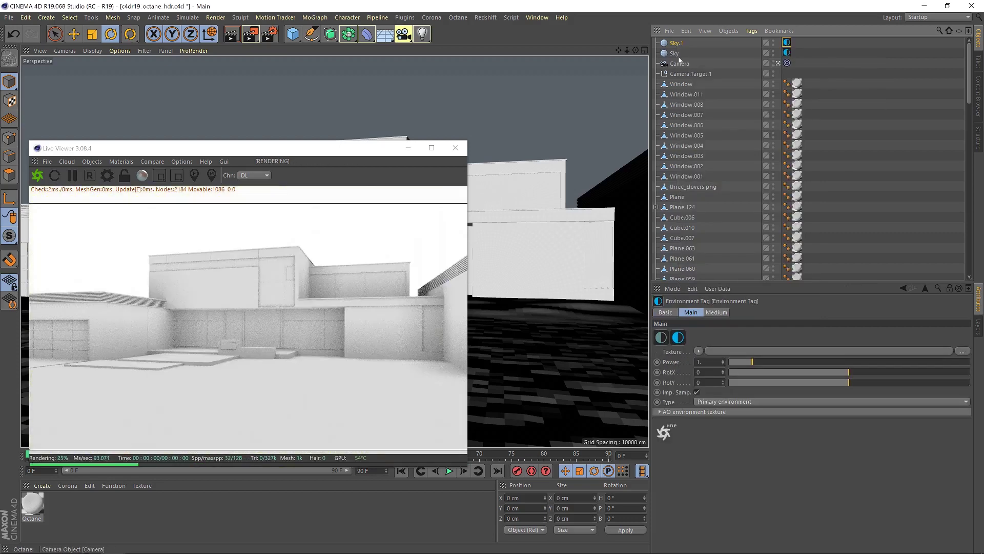
Rename the original sky 'Lighting' and Sky.1 'Backdrop'.
double_click(676, 53)
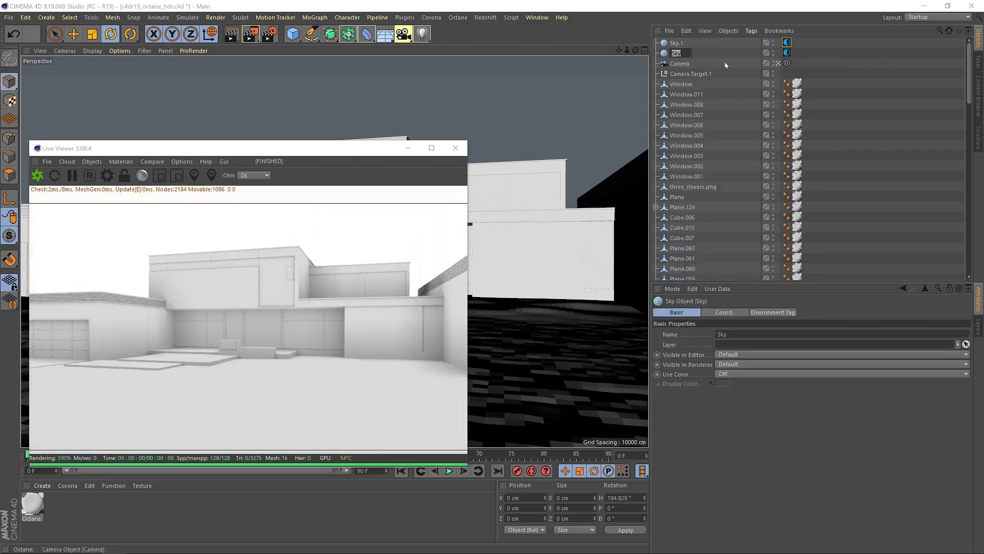
text(Lighting)
key(Return)
double_click(677, 43)
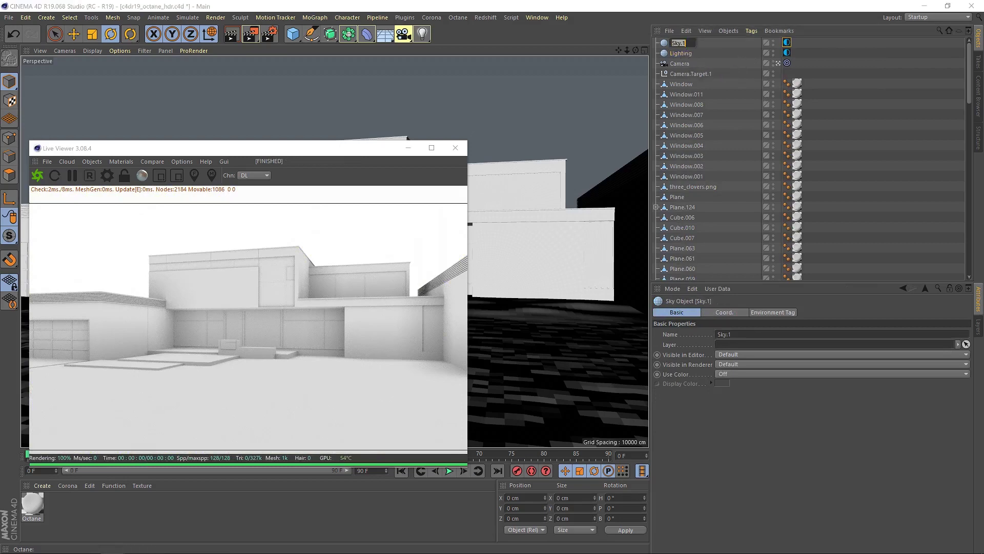
text(Back)
text(drop)
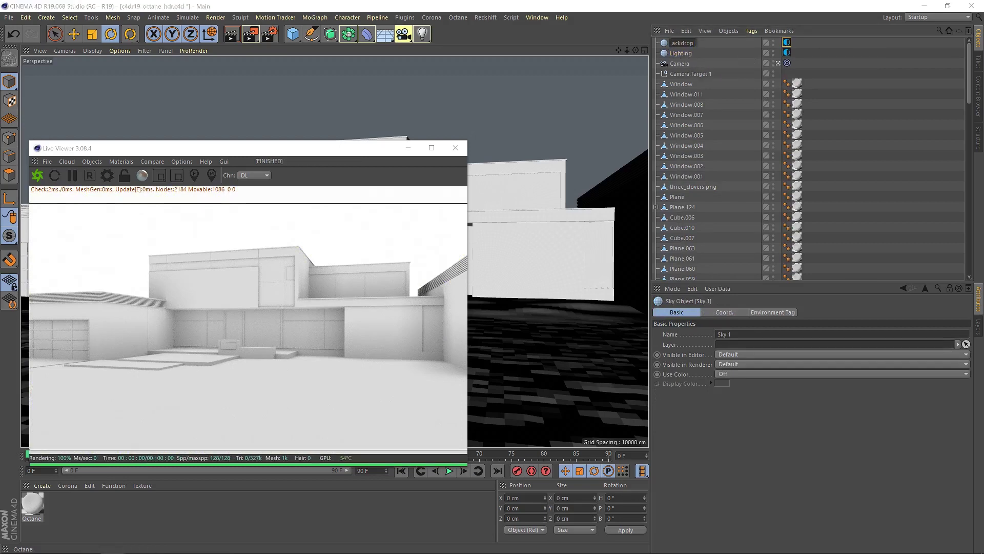
key(Return)
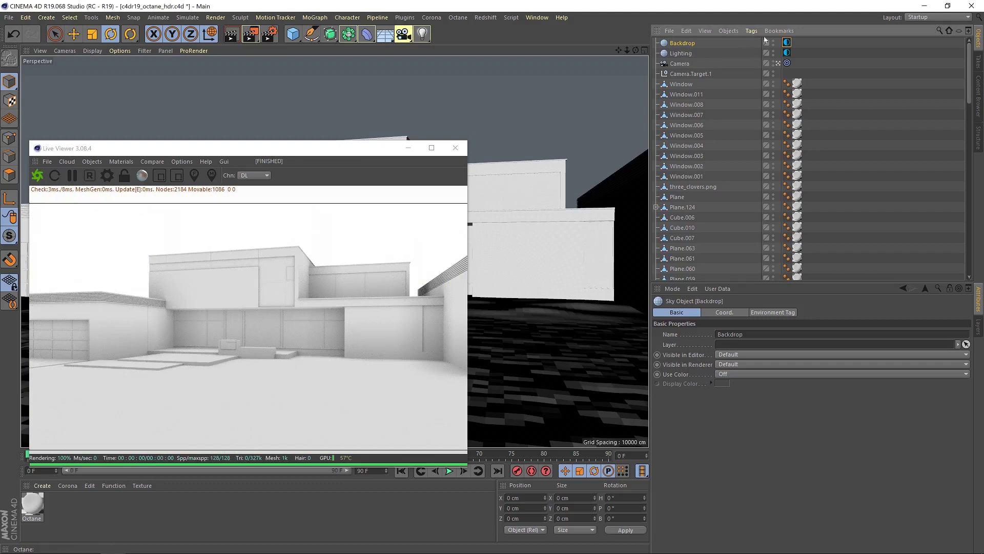
Set the Backdrop's Environment Tag type to Visible environment.
click(787, 43)
click(722, 401)
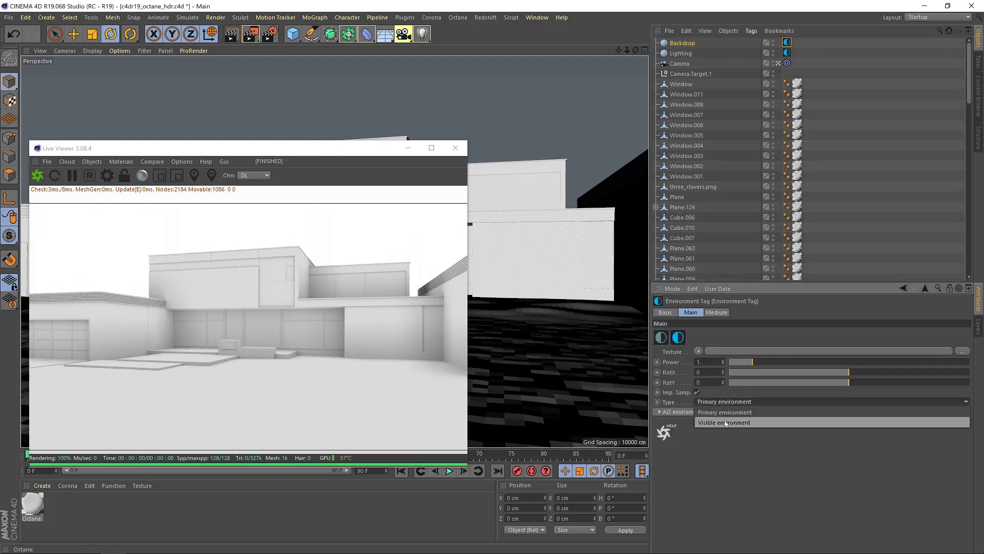
click(725, 423)
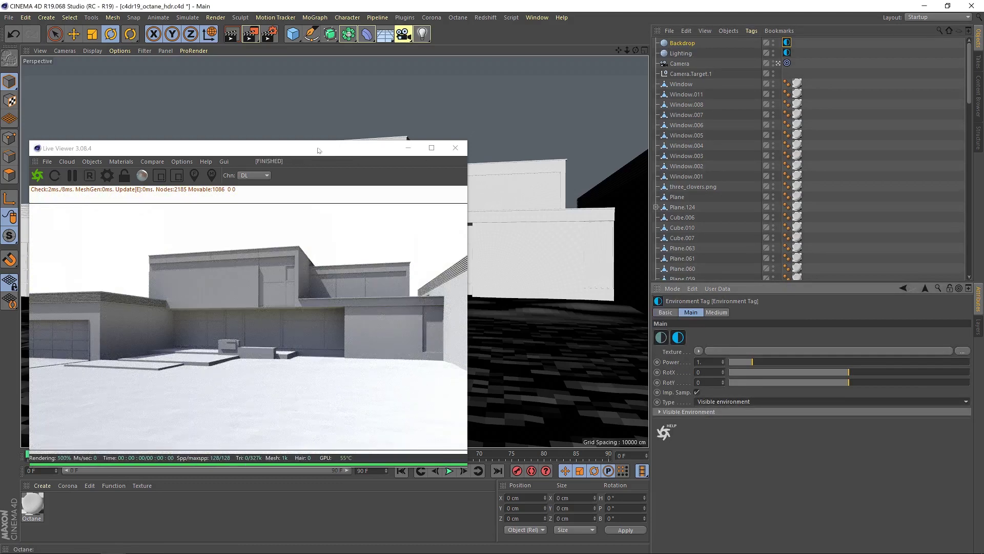
drag(318, 150, 440, 109)
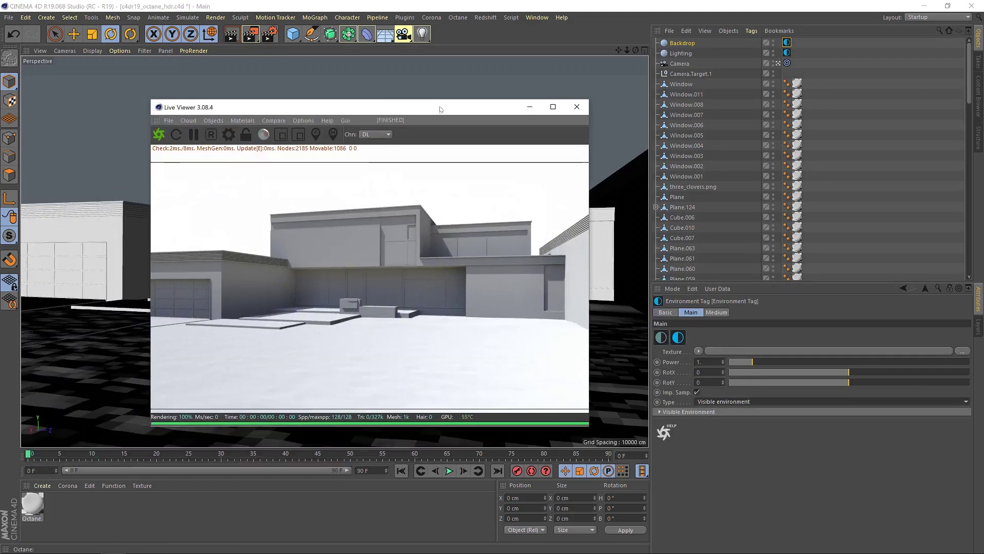
Rotate the Lighting sky's heading to about 191°.
click(738, 54)
drag(388, 107, 724, 147)
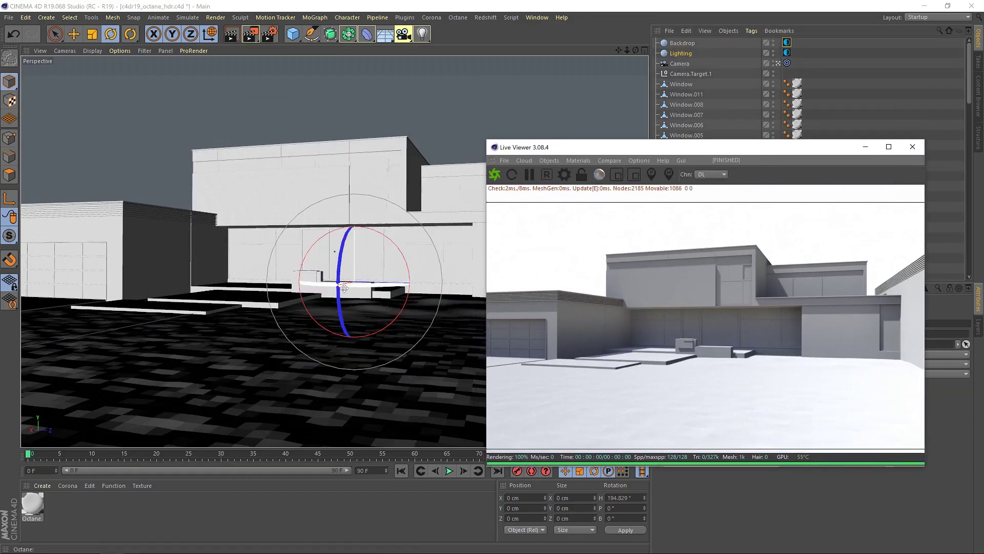
mouse_move(342, 285)
mouse_down()
mouse_move(359, 283)
mouse_move(294, 316)
mouse_move(418, 321)
mouse_move(345, 314)
mouse_move(240, 333)
mouse_move(351, 334)
mouse_up()
drag(657, 148, 285, 87)
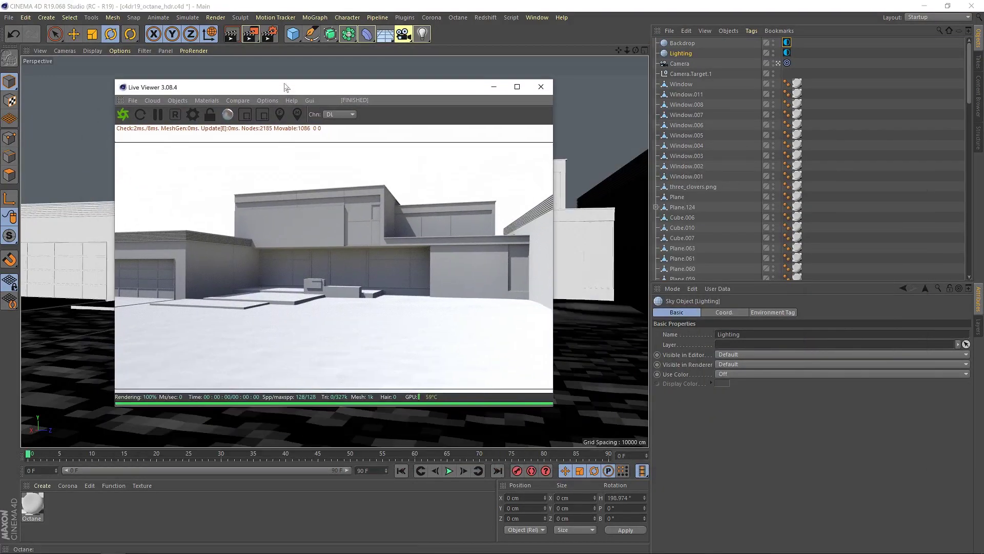
click(787, 43)
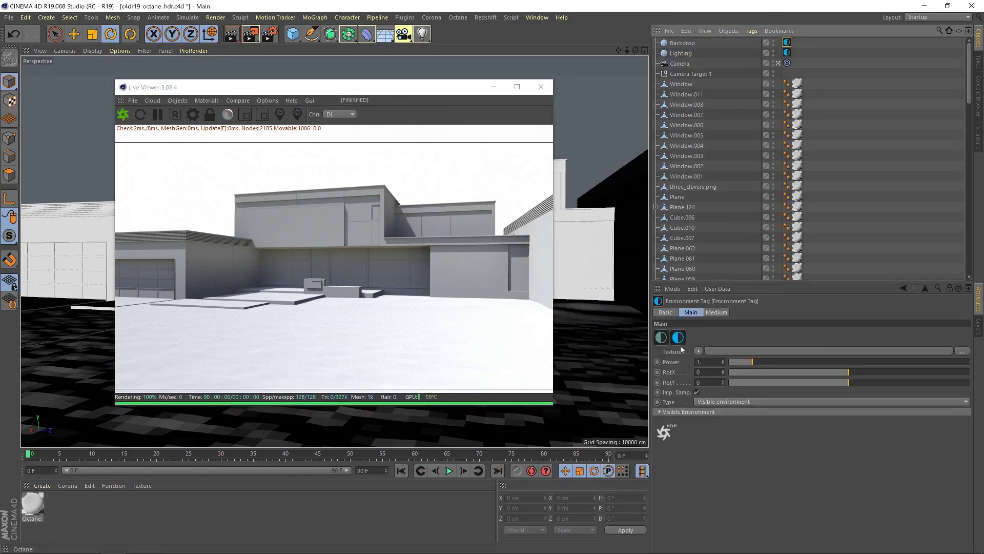
Give the Backdrop tag an ImageTexture using the 16K riverwalk JPG at gamma 2.2.
click(837, 351)
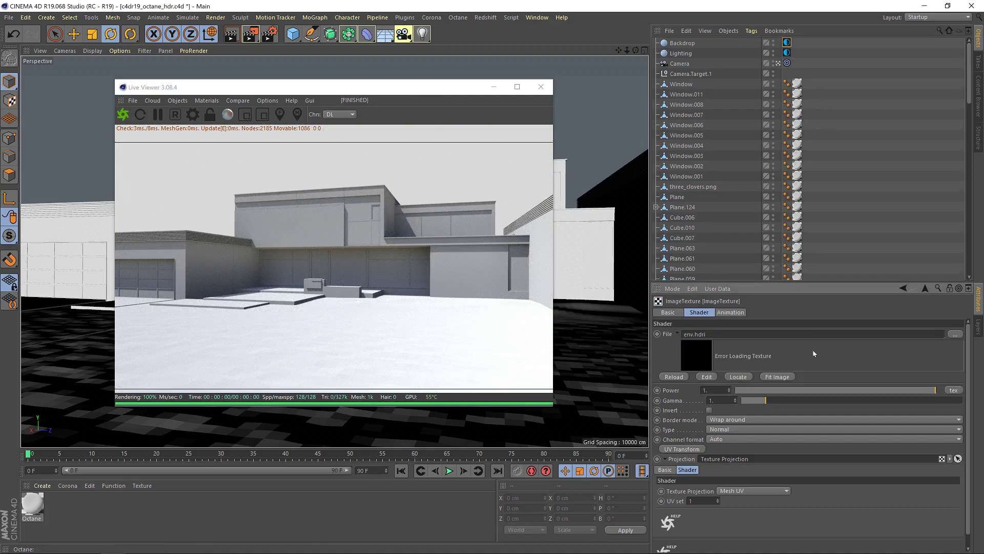
click(955, 334)
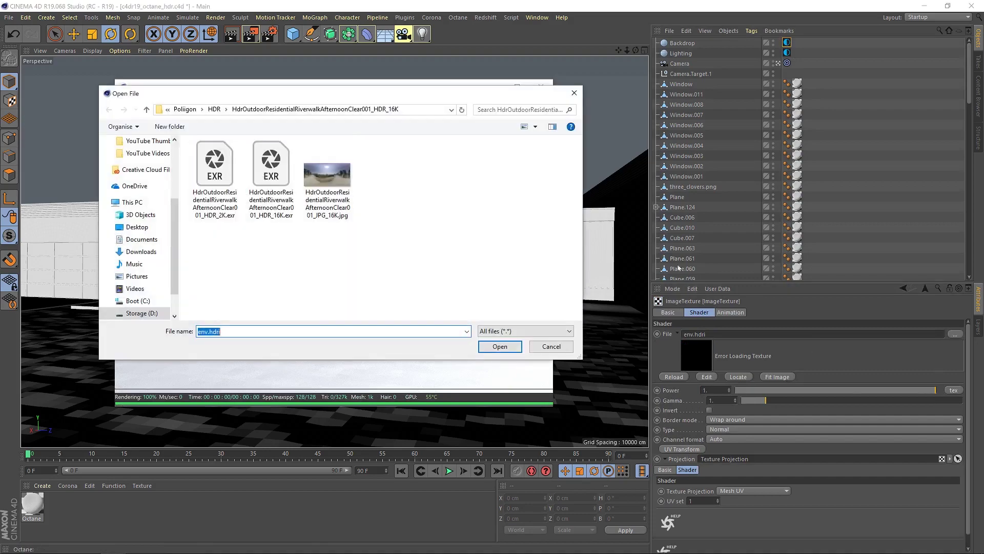
click(327, 175)
click(502, 345)
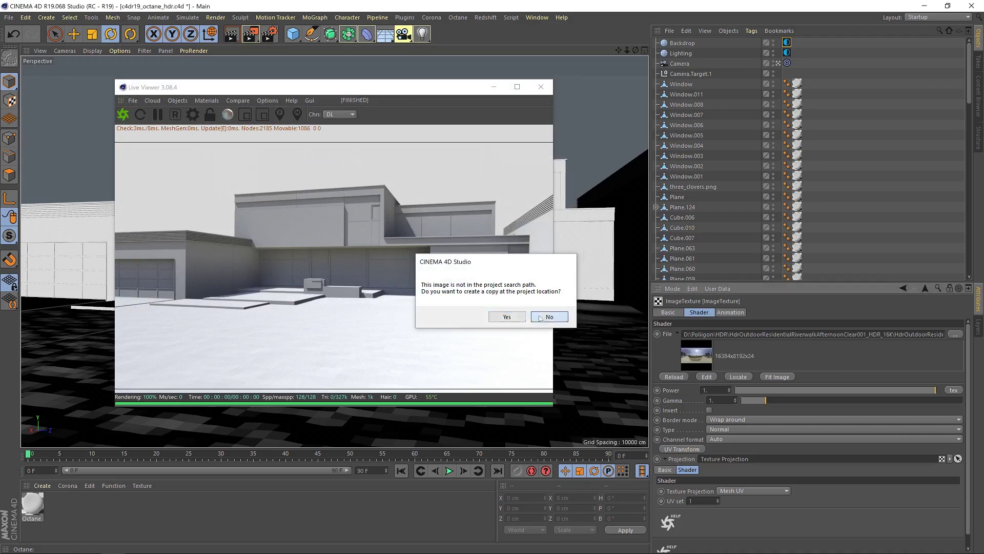
click(542, 316)
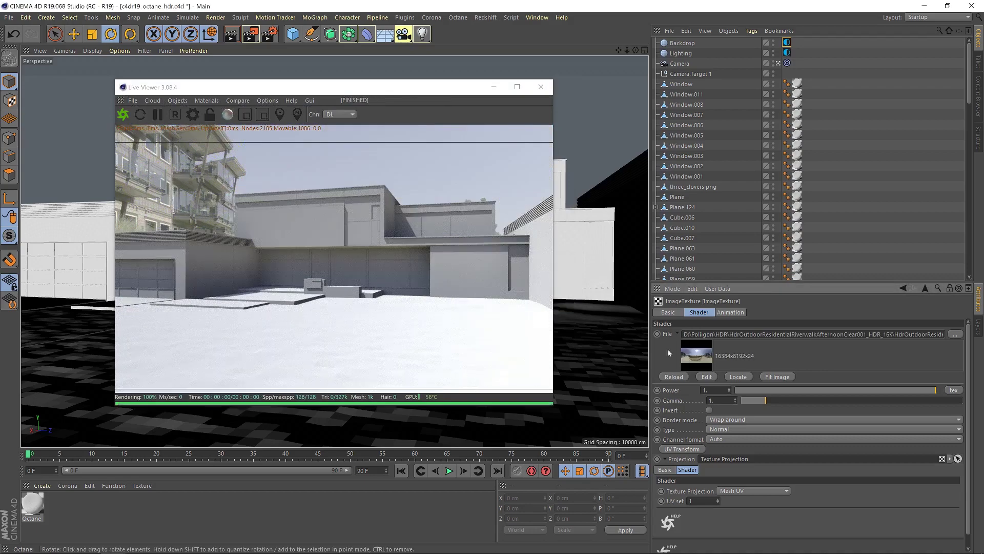
text(2.2)
key(Return)
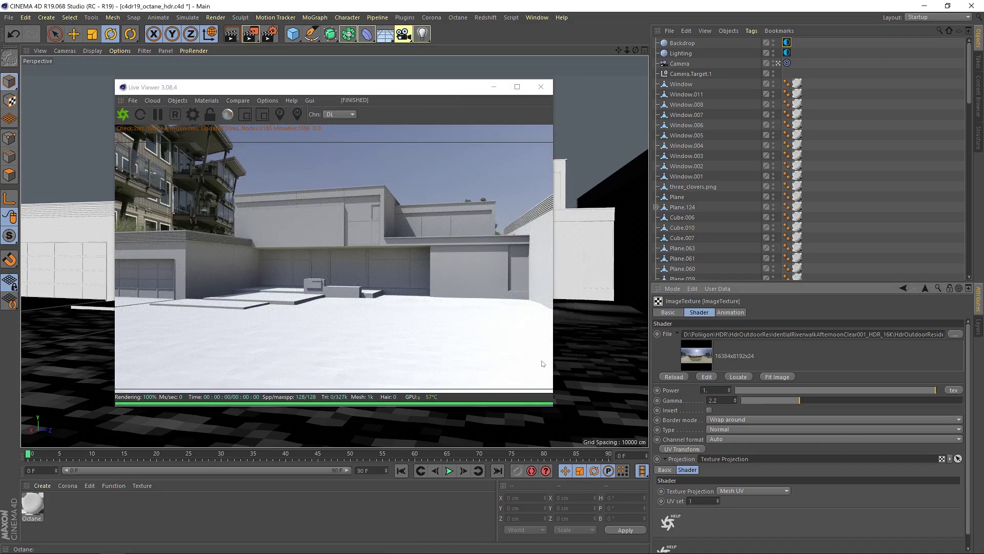
drag(396, 92, 687, 262)
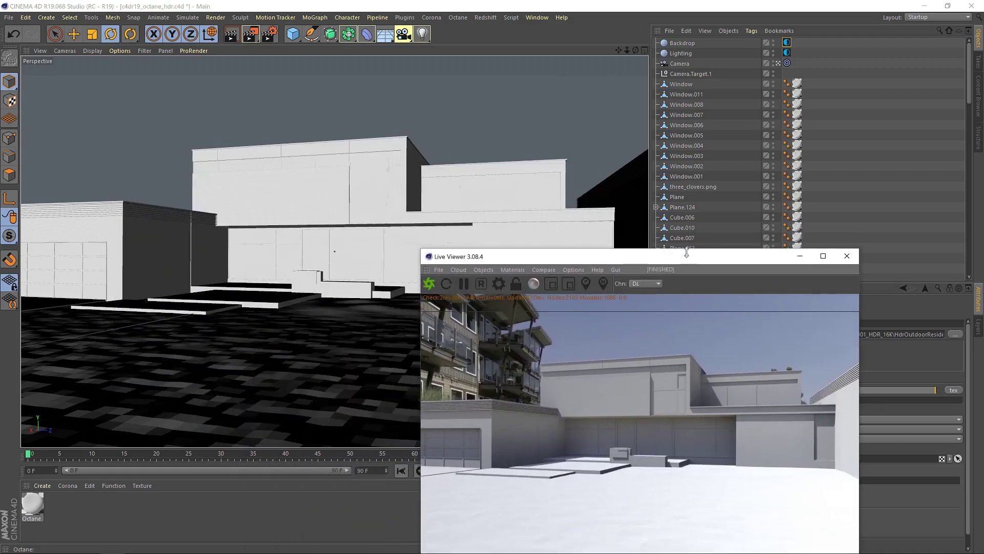
Switch the Backdrop's Environment Tag type to Primary environment.
drag(686, 262, 375, 50)
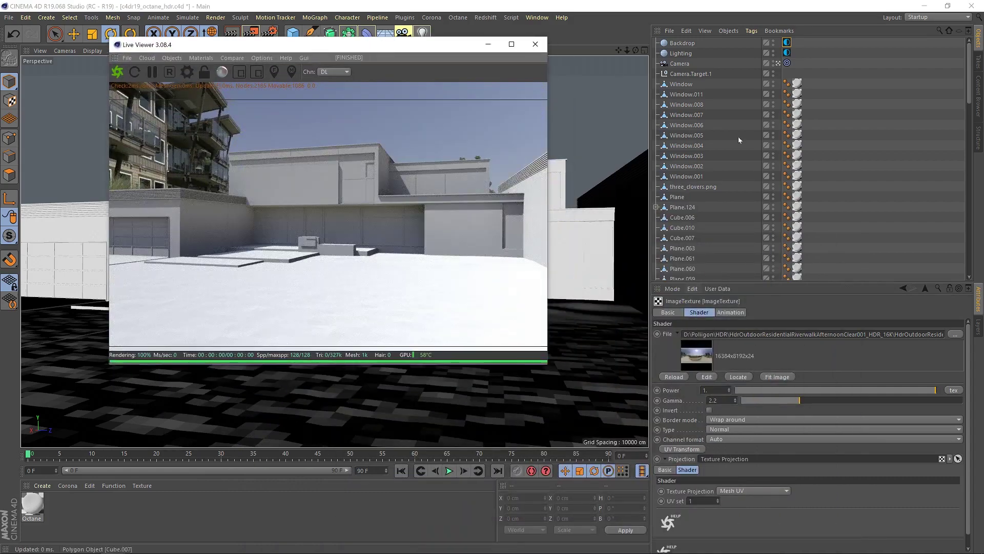
click(787, 42)
click(712, 435)
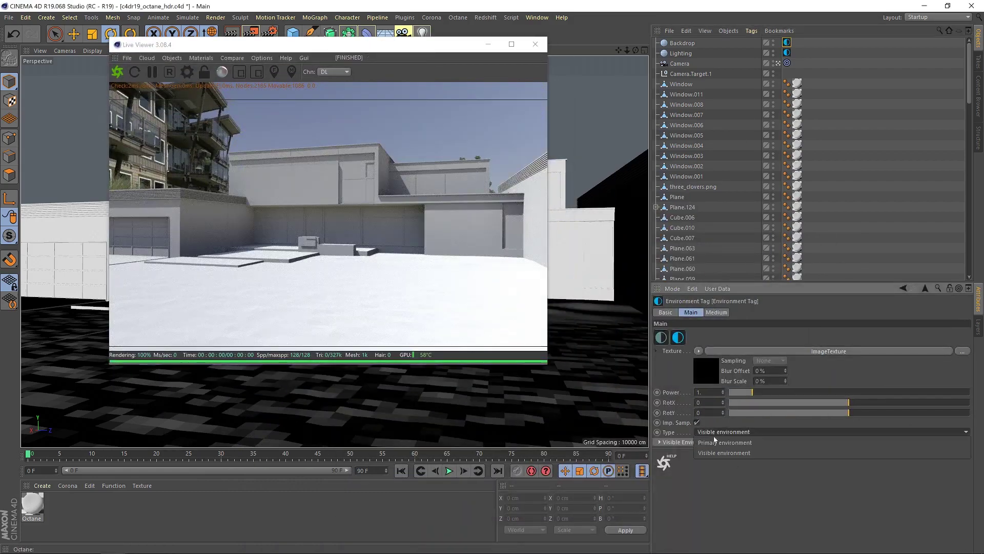
click(713, 432)
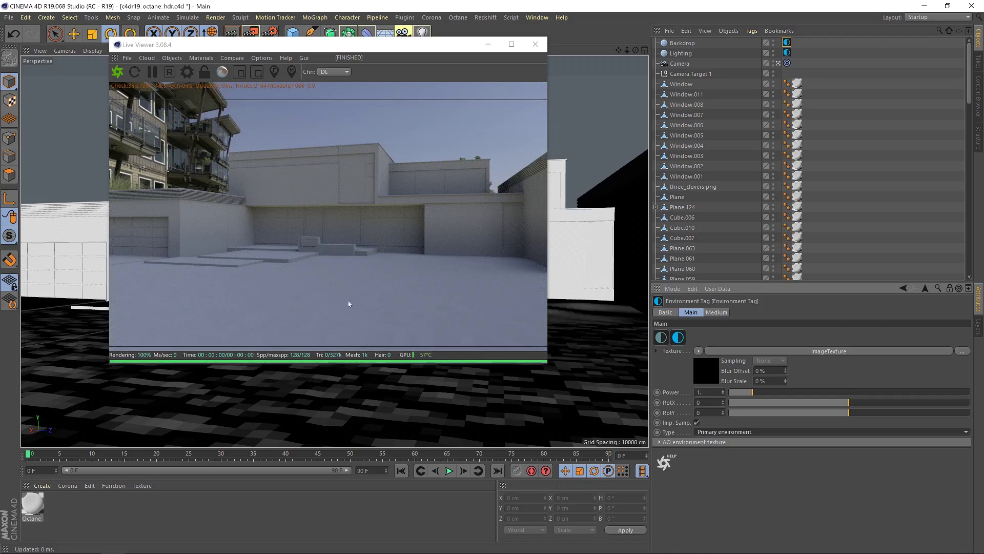
Rotate the Backdrop sky to about 224° heading so the apartment building fills the background.
drag(351, 44, 620, 171)
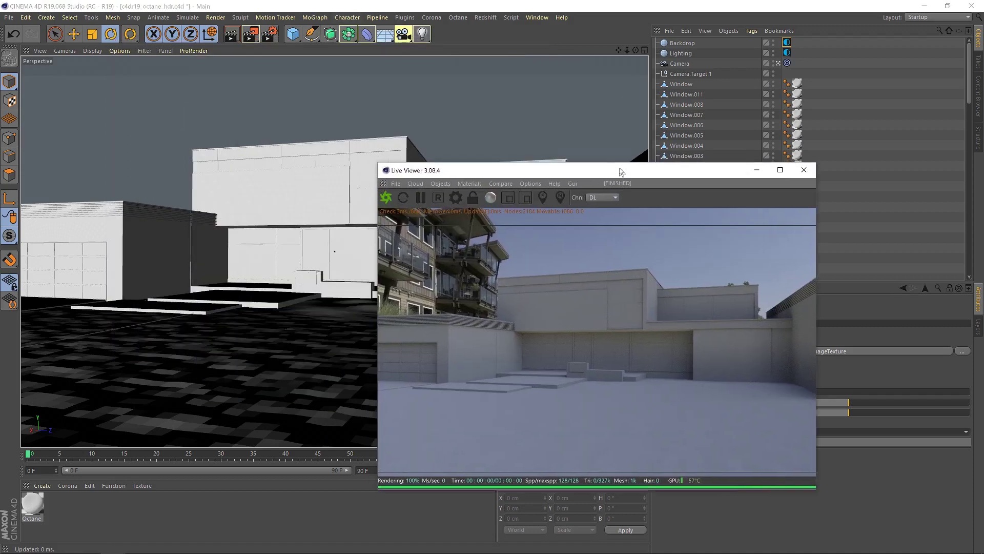
click(693, 45)
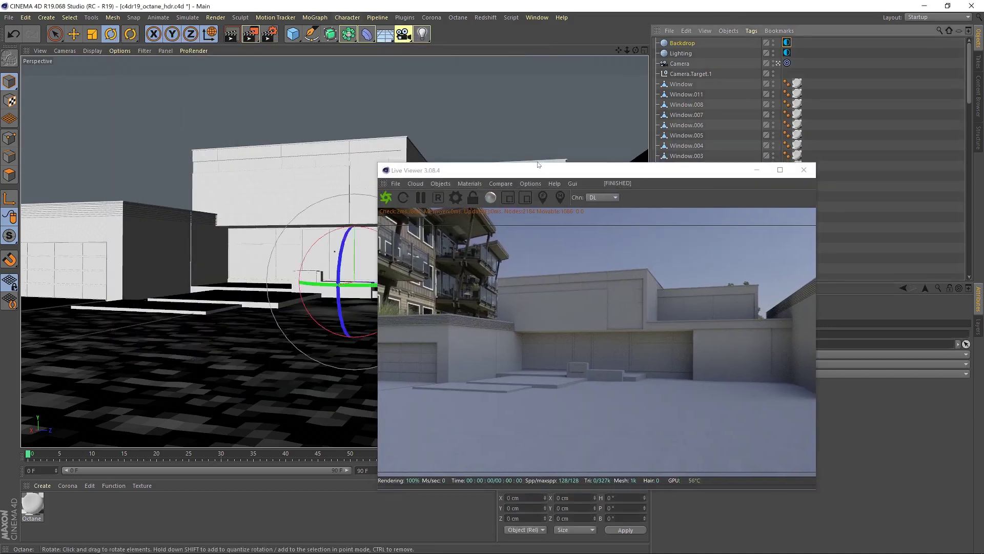
drag(367, 281, 651, 311)
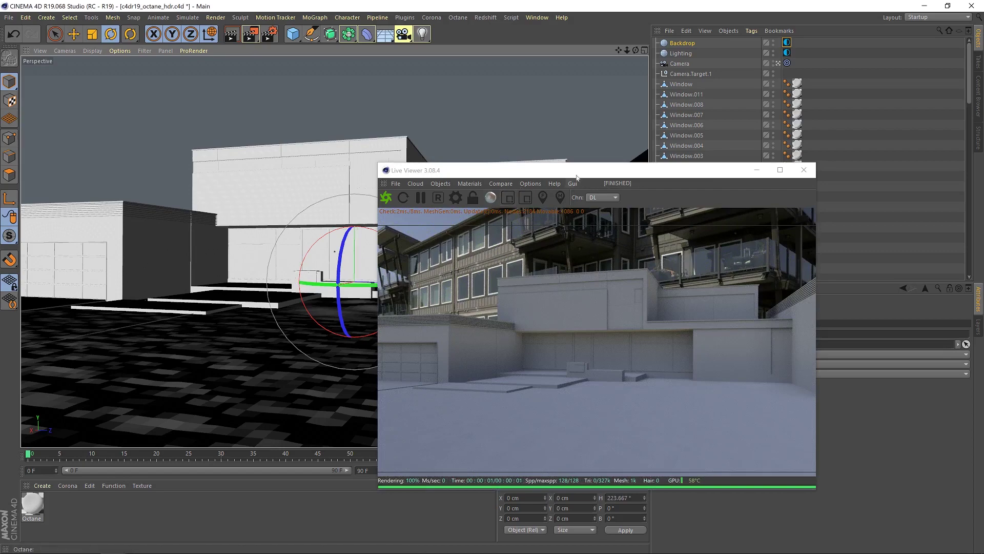
drag(577, 177, 328, 112)
Set the Backdrop's Environment Tag type back to Visible environment.
click(787, 43)
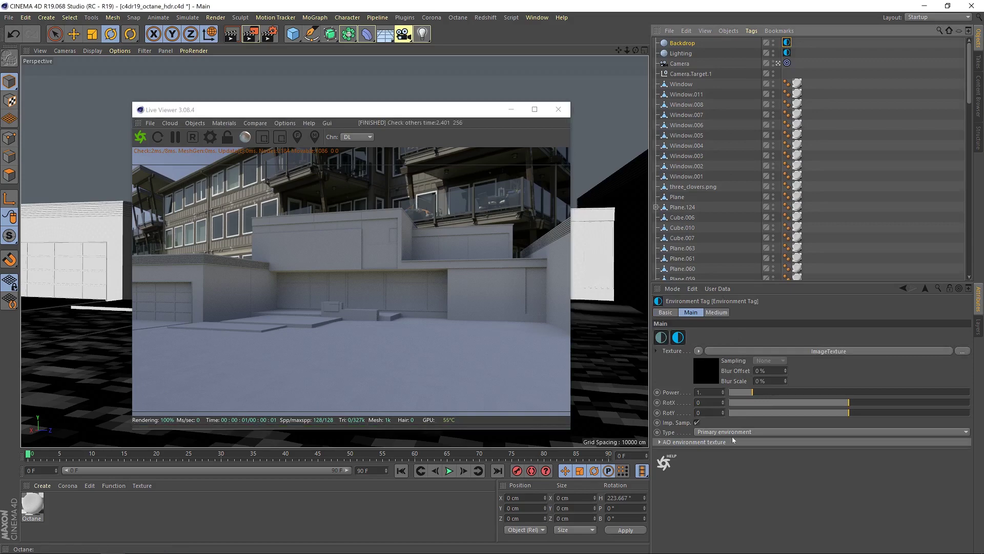
click(748, 432)
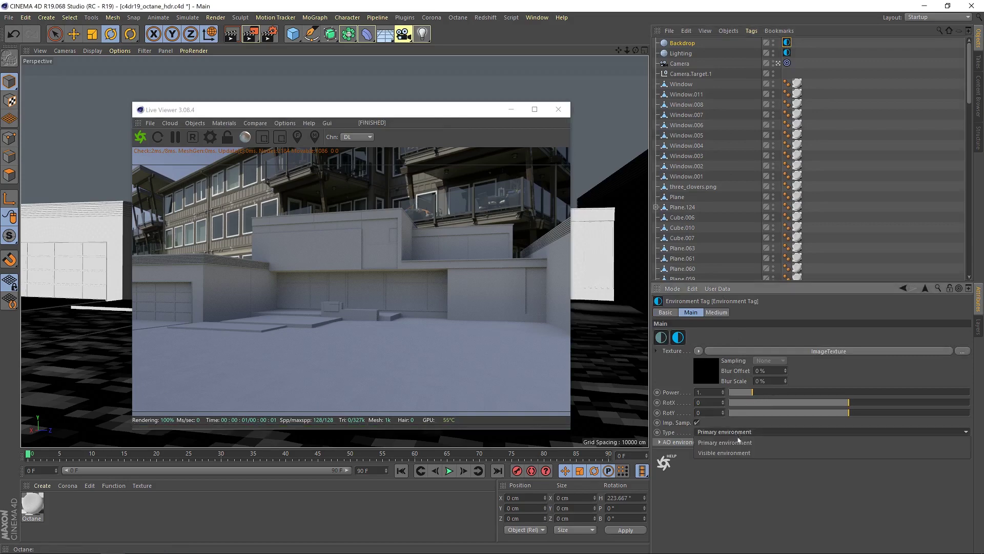
click(748, 442)
Turn the Backdrop sky to about 152° heading so open sky shows behind the house.
drag(380, 114, 636, 153)
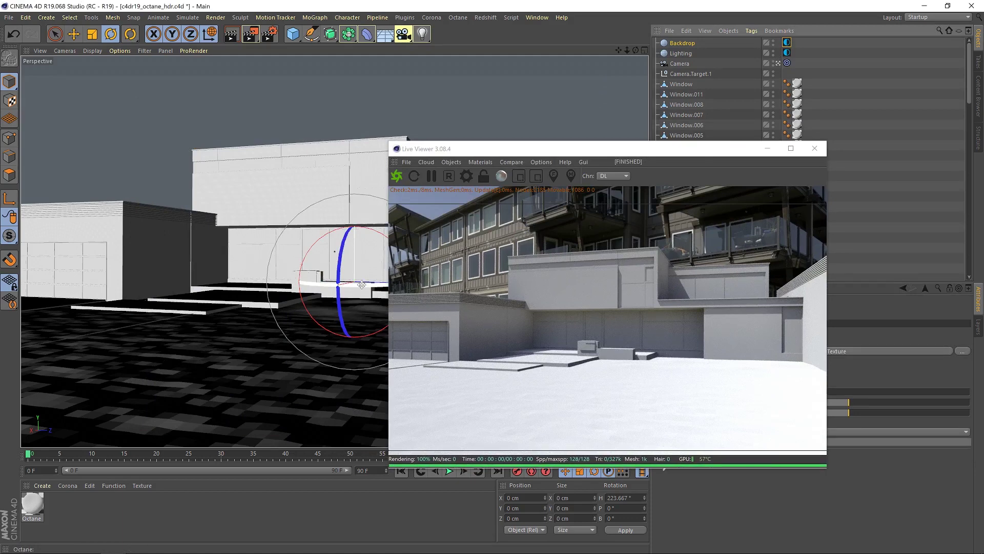
drag(612, 155, 600, 125)
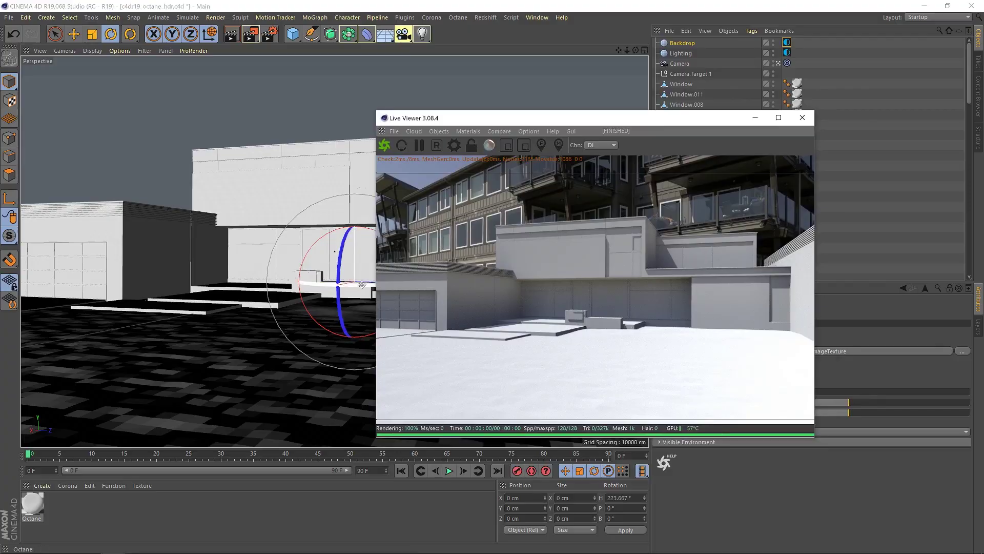
drag(362, 285, 271, 288)
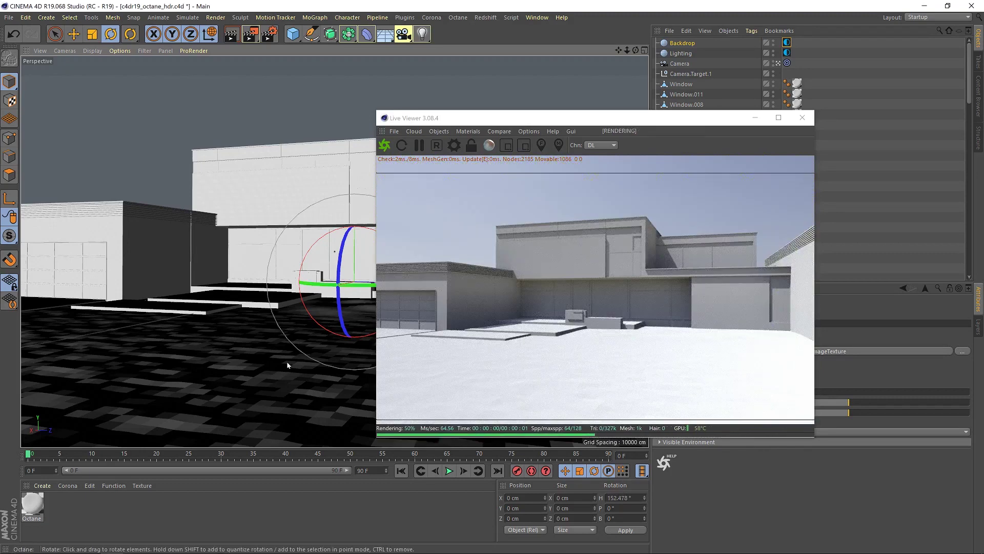
drag(582, 123, 244, 68)
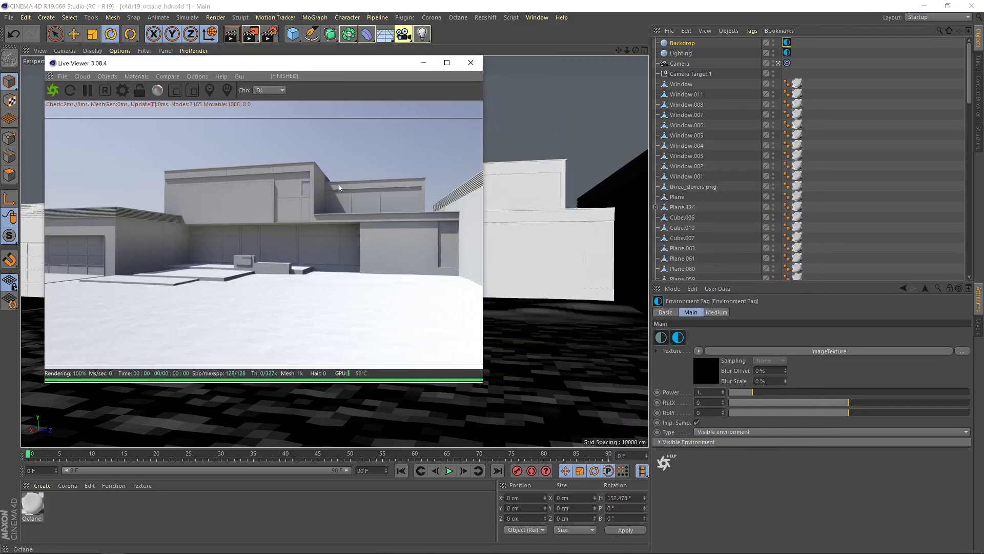